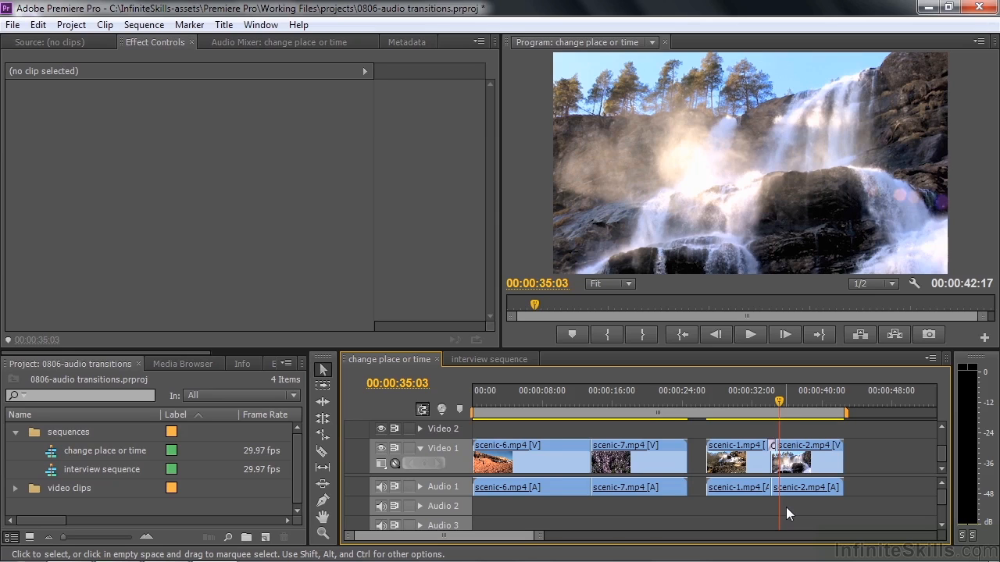
Step: Lengthen the Cross Dissolve between scenic-1.mp4 and scenic-2.mp4 to 00:00:03:14 and play it back
{"action": "left_click", "coordinate": [772, 451]}
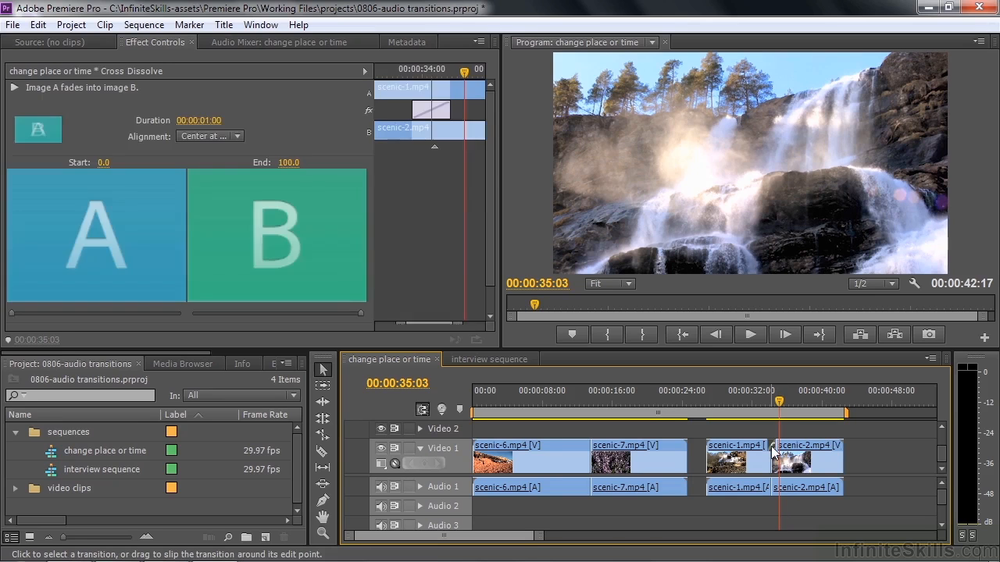
{"action": "left_click_drag", "start_coordinate": [197, 121], "coordinate": [238, 121]}
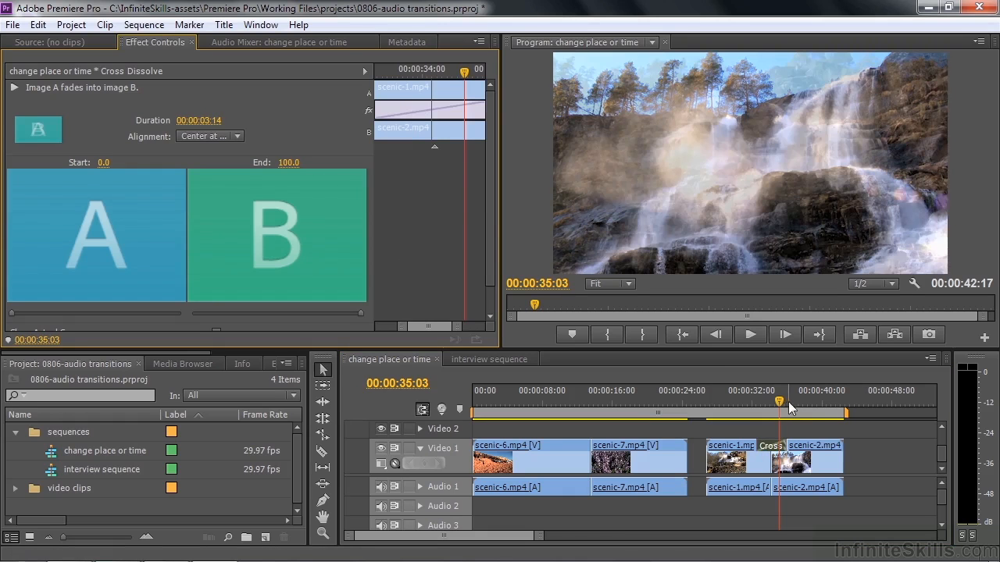
{"action": "left_click", "coordinate": [748, 404]}
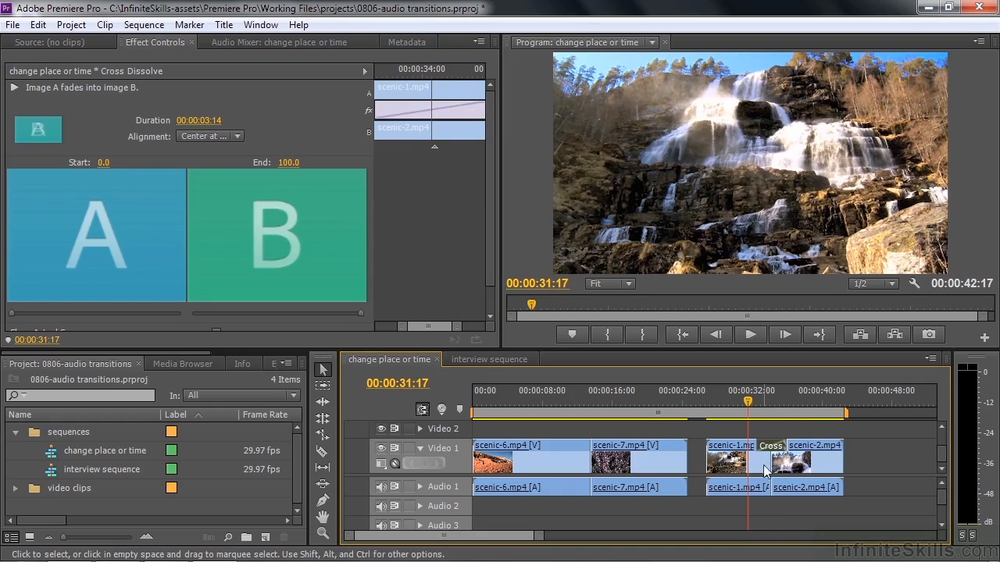
{"action": "key", "text": "space"}
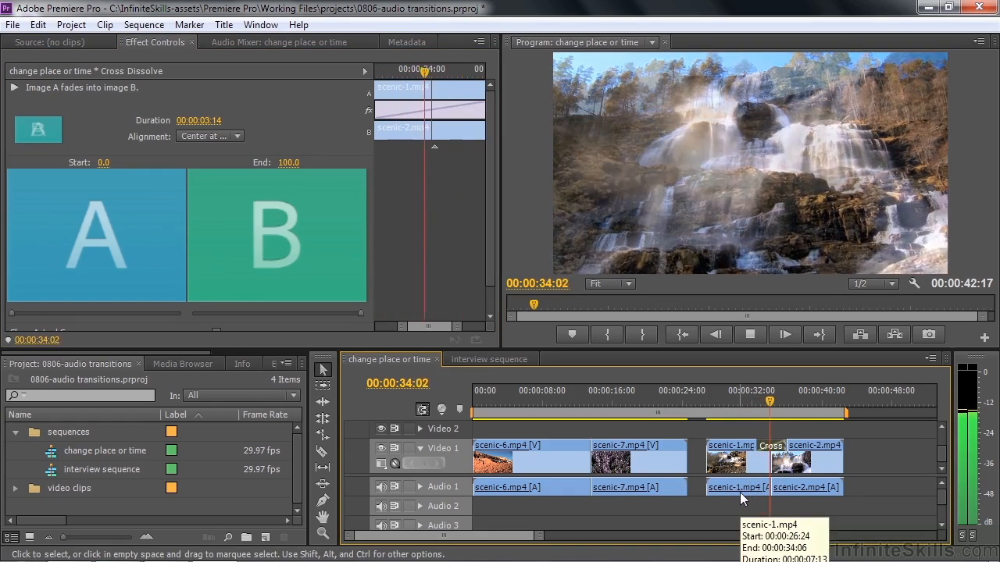
{"action": "key", "text": "space"}
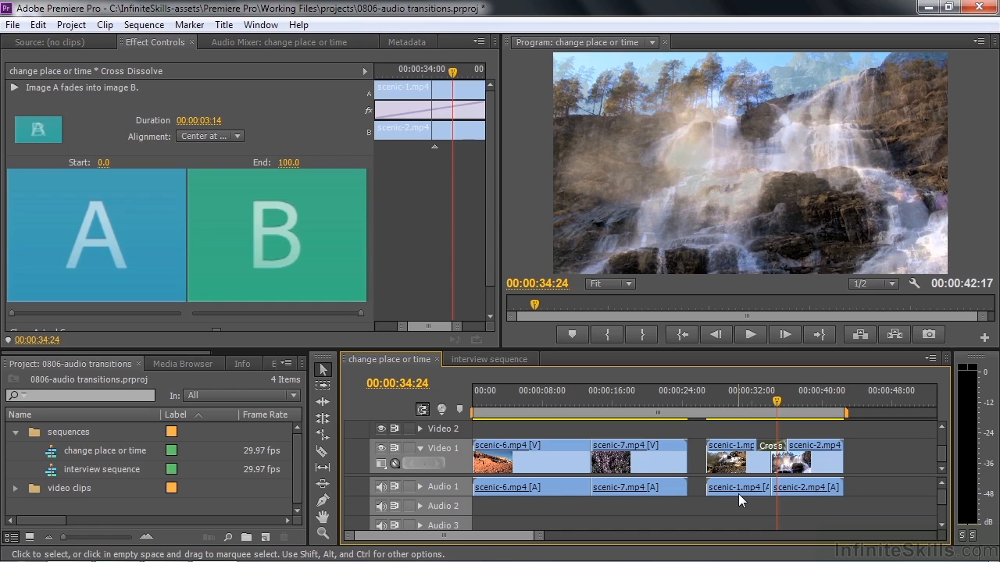
Step: Show the available Crossfade audio transitions in the effects library
{"action": "left_click_drag", "start_coordinate": [205, 353], "coordinate": [302, 359]}
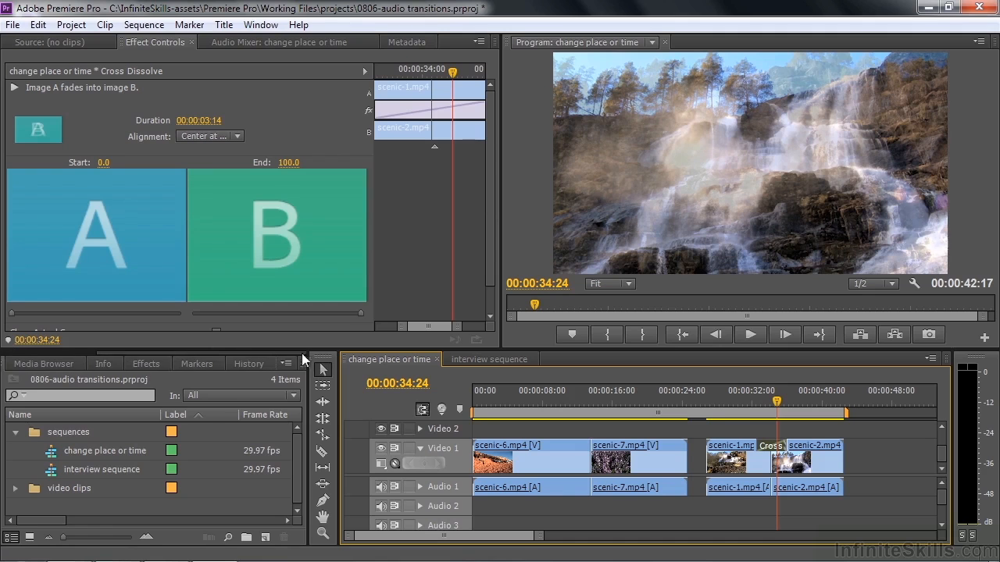
{"action": "left_click", "coordinate": [156, 364]}
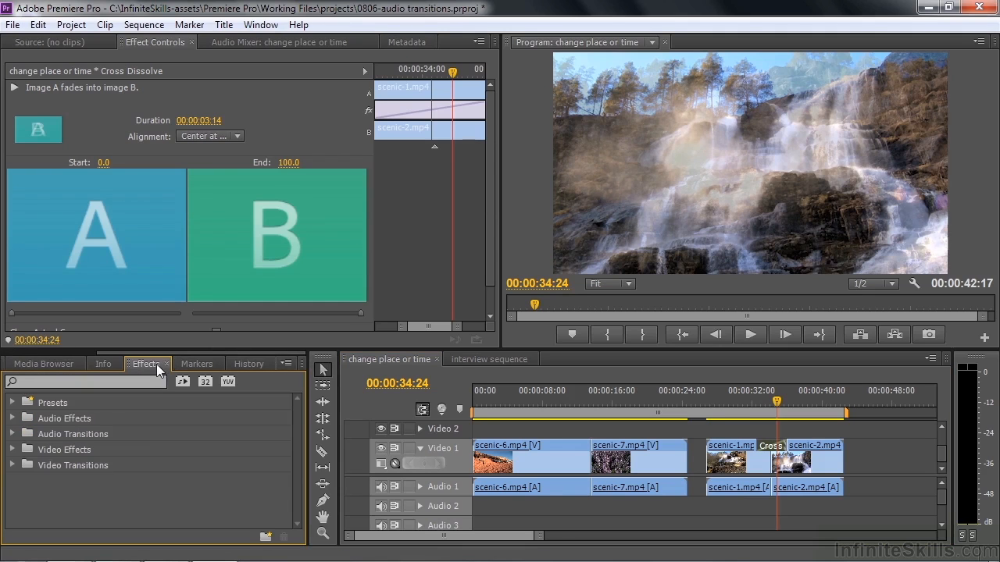
{"action": "left_click", "coordinate": [12, 434]}
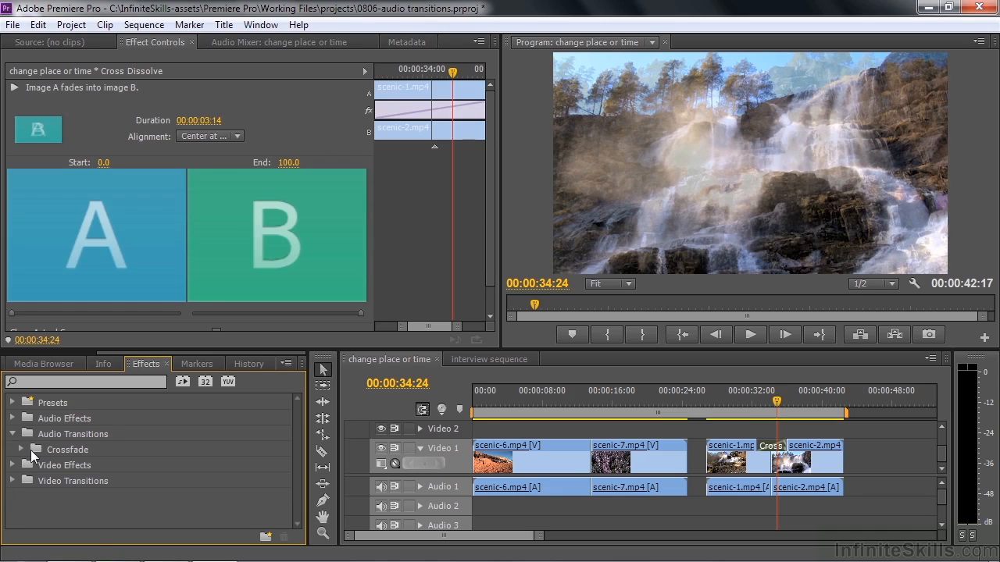
{"action": "left_click", "coordinate": [23, 448]}
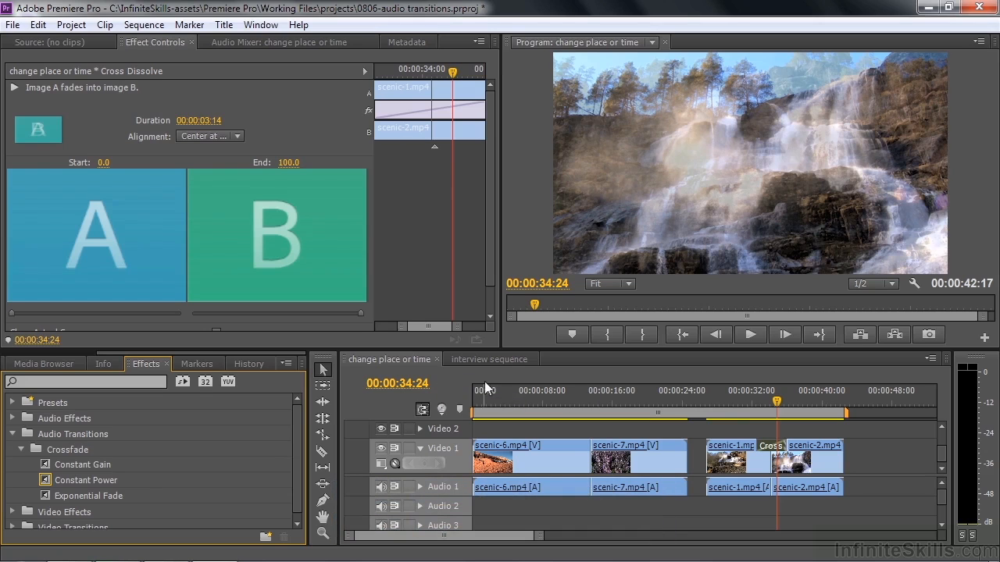
Step: Apply the default Constant Power crossfade between the scenic-1.mp4 and scenic-2.mp4 audio and set its duration to 00:00:03:05
{"action": "left_click", "coordinate": [452, 376]}
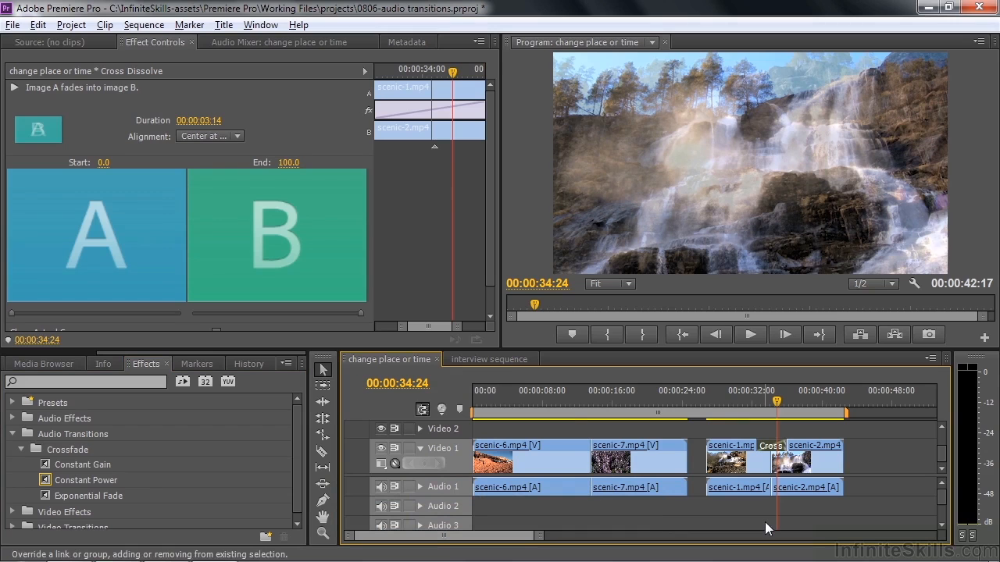
{"action": "key", "text": "ctrl+shift+d"}
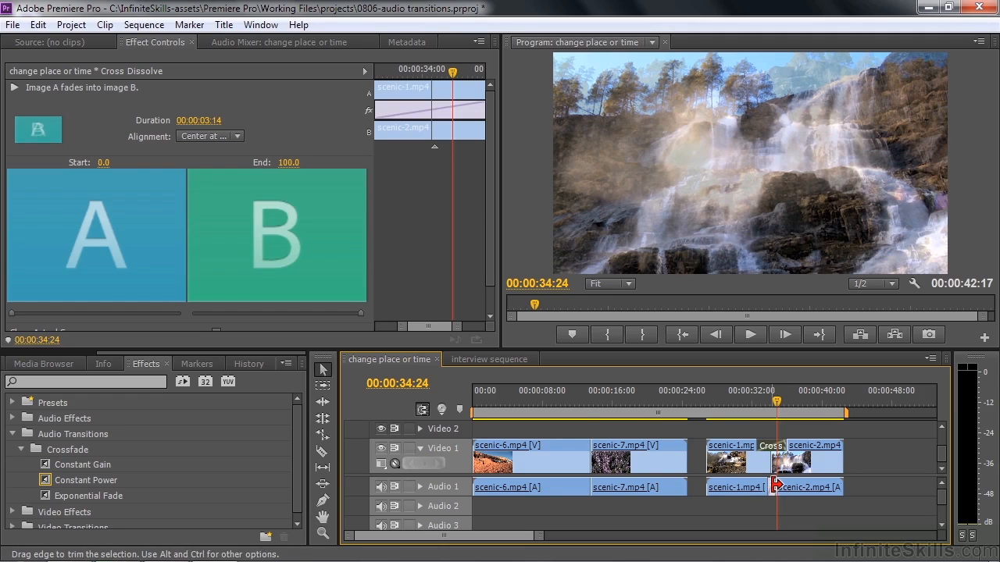
{"action": "key", "text": "equal"}
{"action": "key", "text": "equal"}
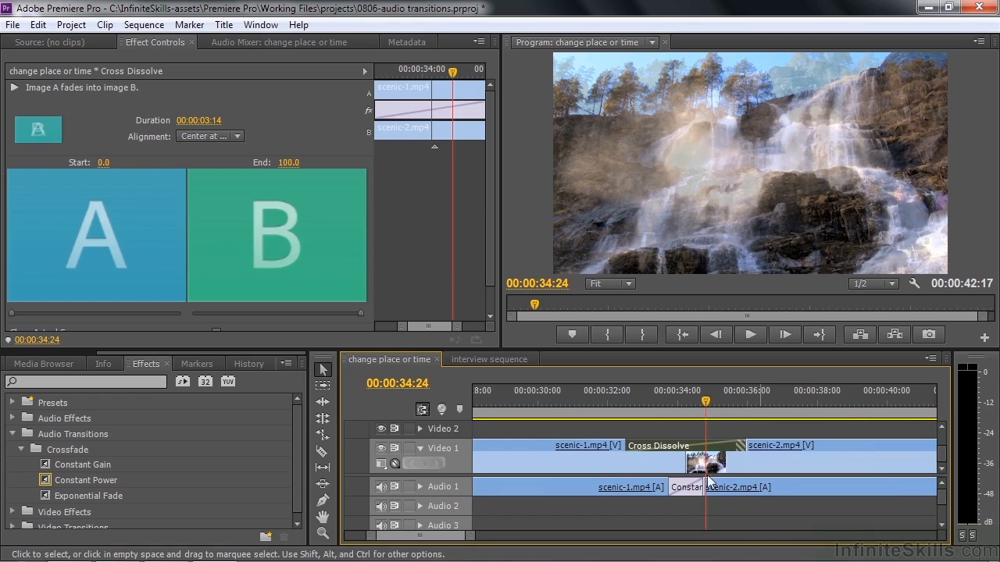
{"action": "left_click", "coordinate": [706, 488]}
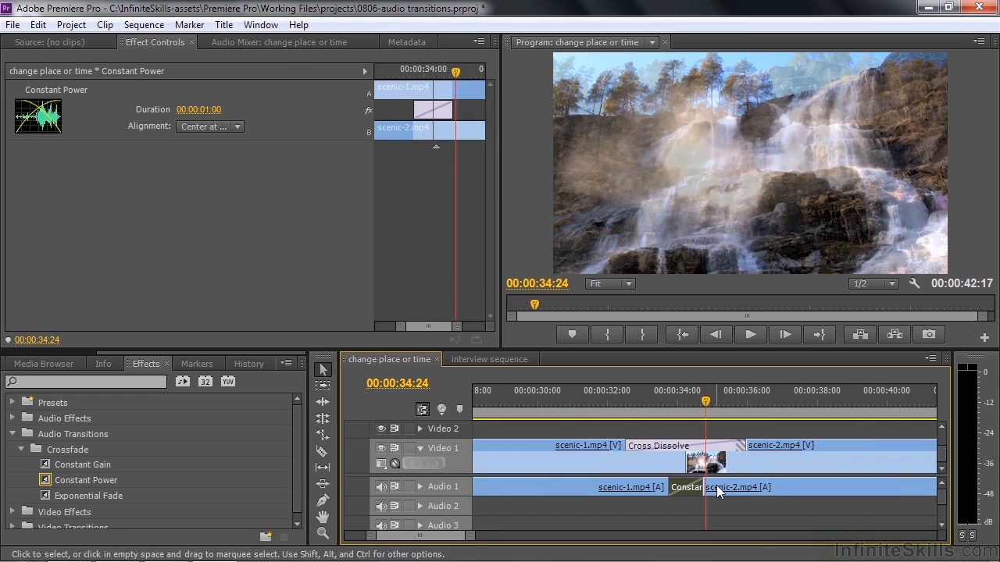
{"action": "left_click_drag", "start_coordinate": [201, 111], "coordinate": [239, 110]}
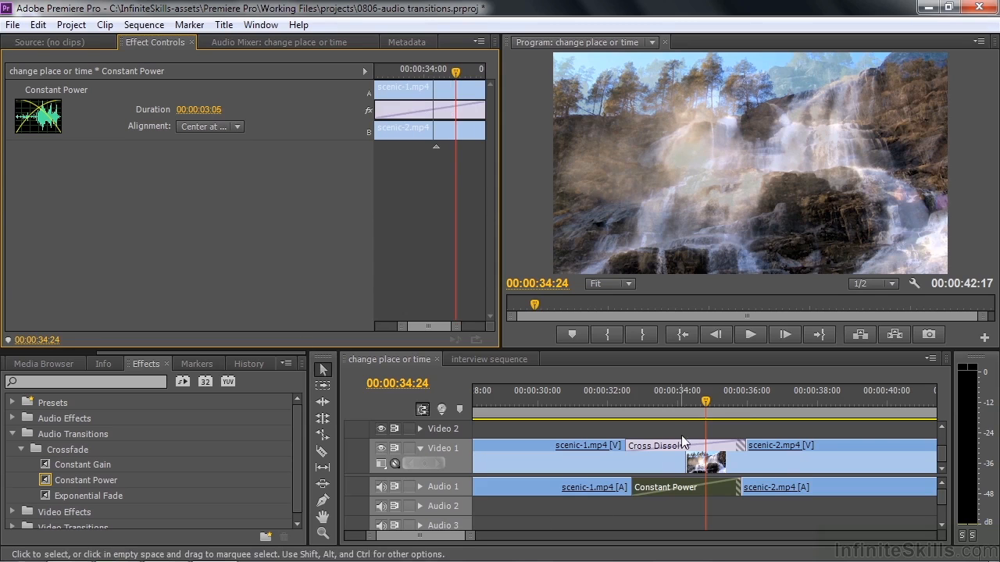
Step: Play back the Constant Power crossfade between scenic-1.mp4 and scenic-2.mp4 from just before the transition
{"action": "left_click_drag", "start_coordinate": [709, 402], "coordinate": [590, 402]}
{"action": "key", "text": "space"}
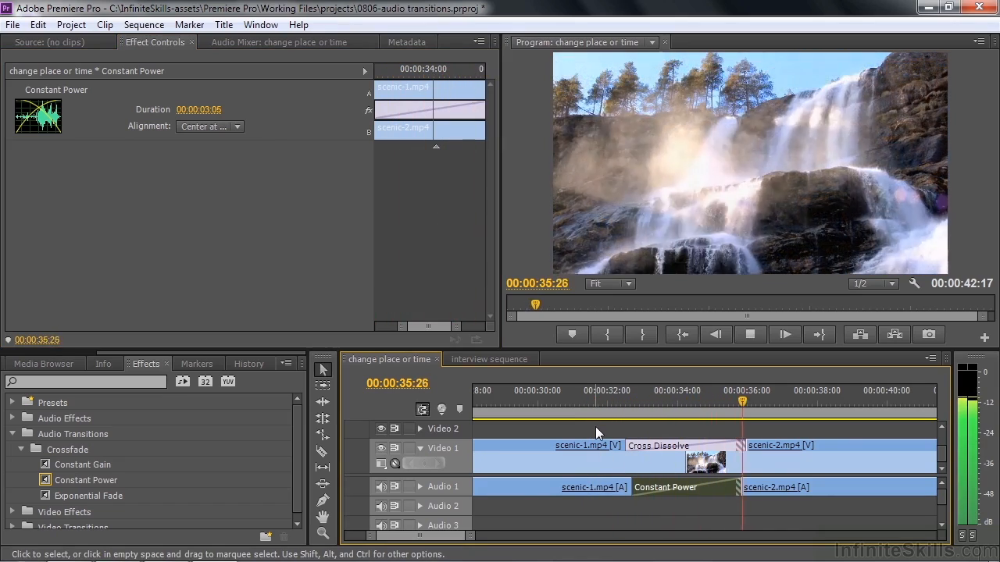
{"action": "key", "text": "space"}
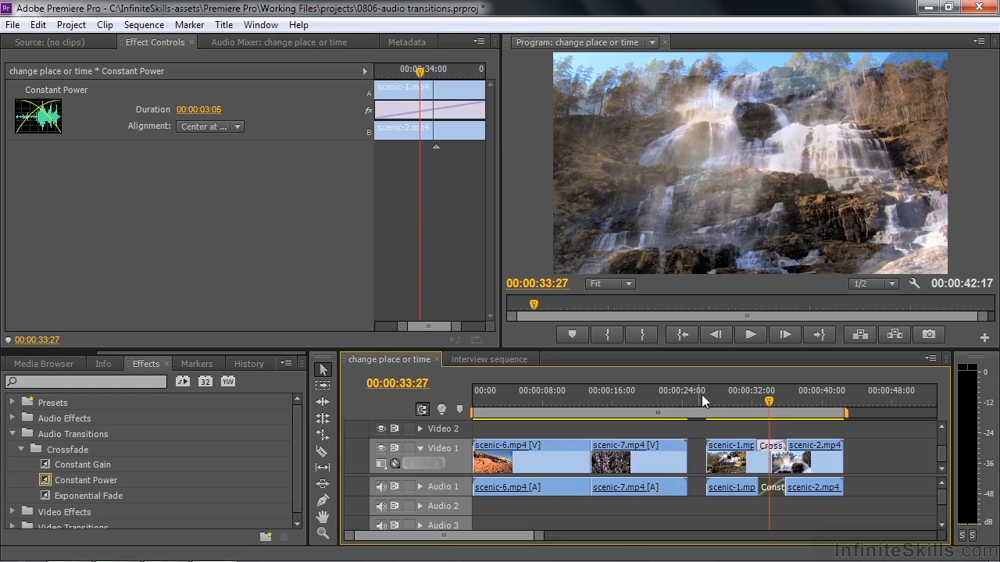
{"action": "left_click_drag", "start_coordinate": [769, 405], "coordinate": [749, 405]}
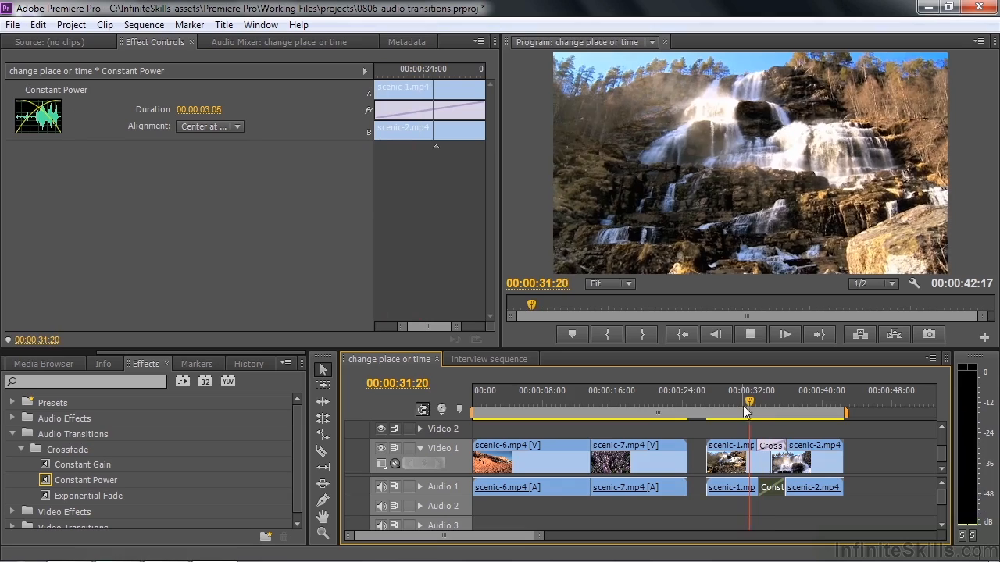
{"action": "key", "text": "space"}
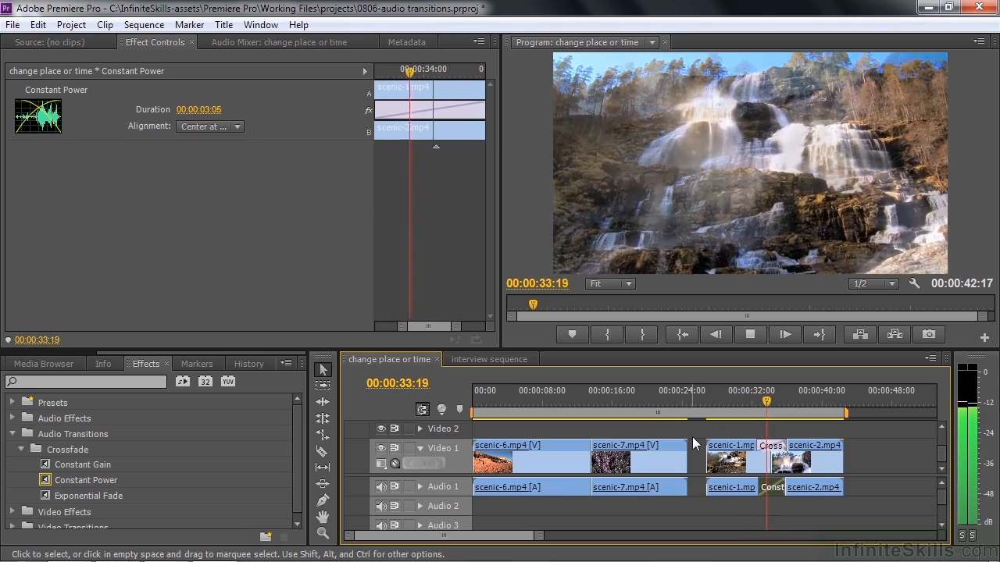
{"action": "key", "text": "space"}
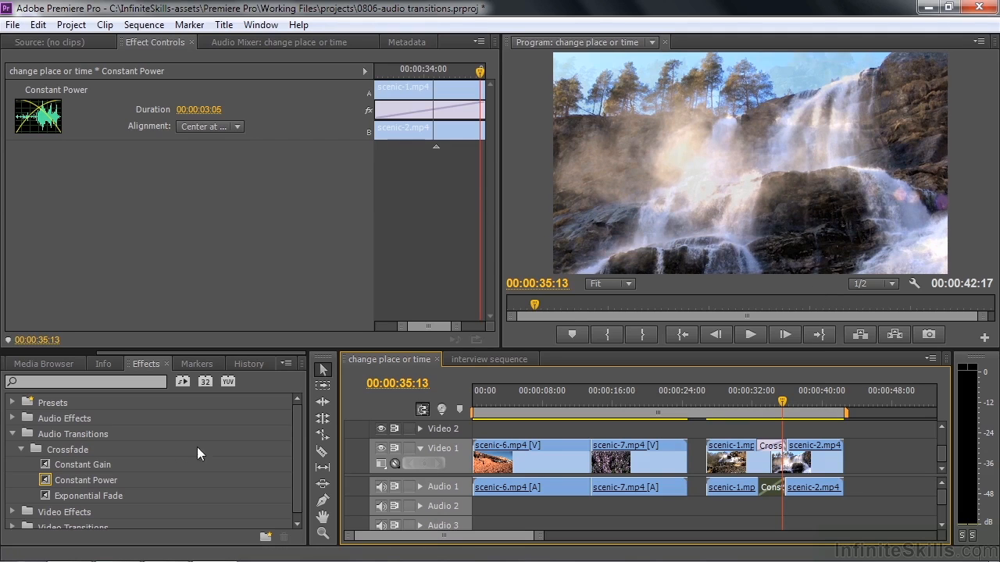
Step: Replace the audio crossfade between scenic-1.mp4 and scenic-2.mp4 with Constant Gain and play back the transition
{"action": "left_click", "coordinate": [45, 466]}
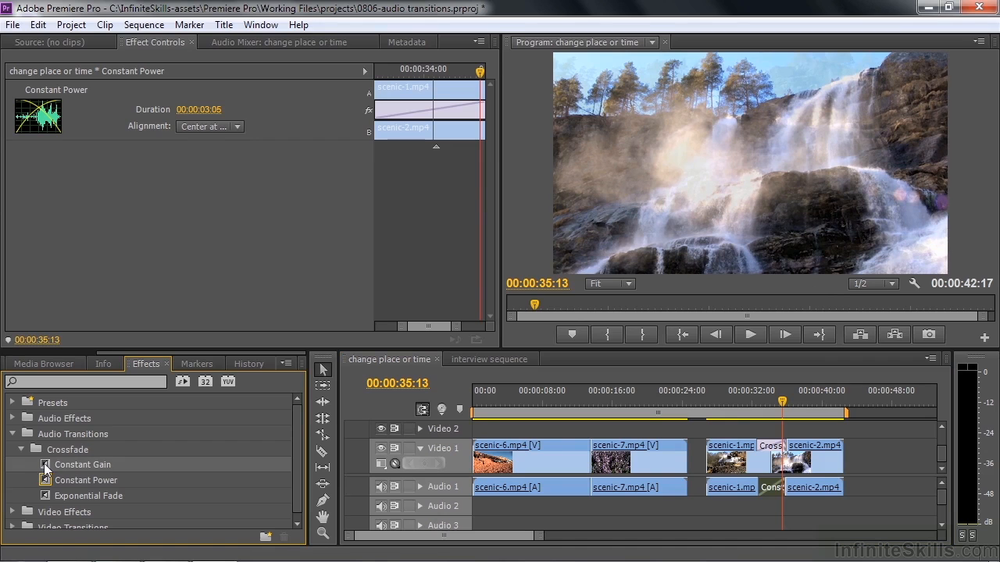
{"action": "left_click_drag", "start_coordinate": [44, 465], "coordinate": [777, 487]}
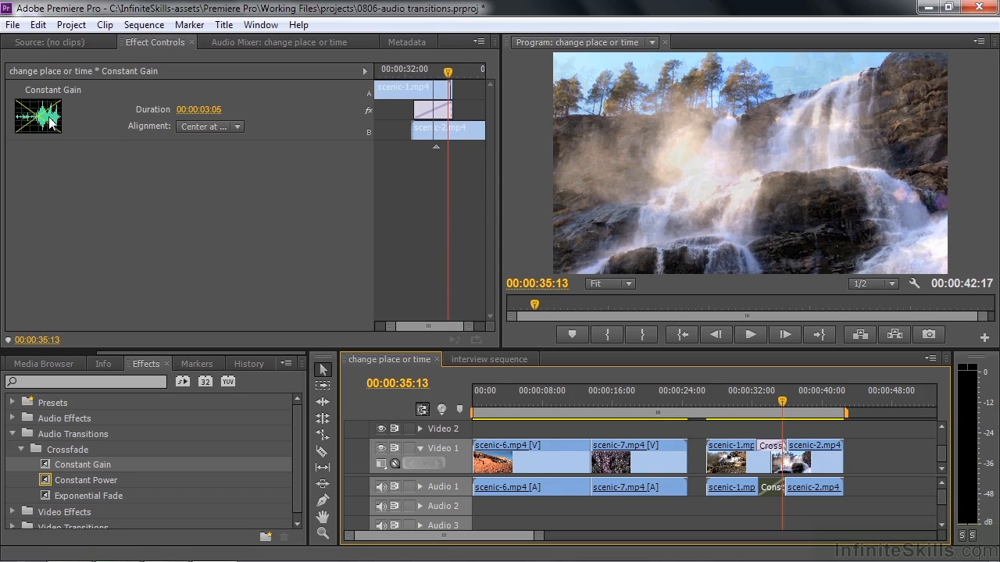
{"action": "left_click_drag", "start_coordinate": [782, 403], "coordinate": [747, 408]}
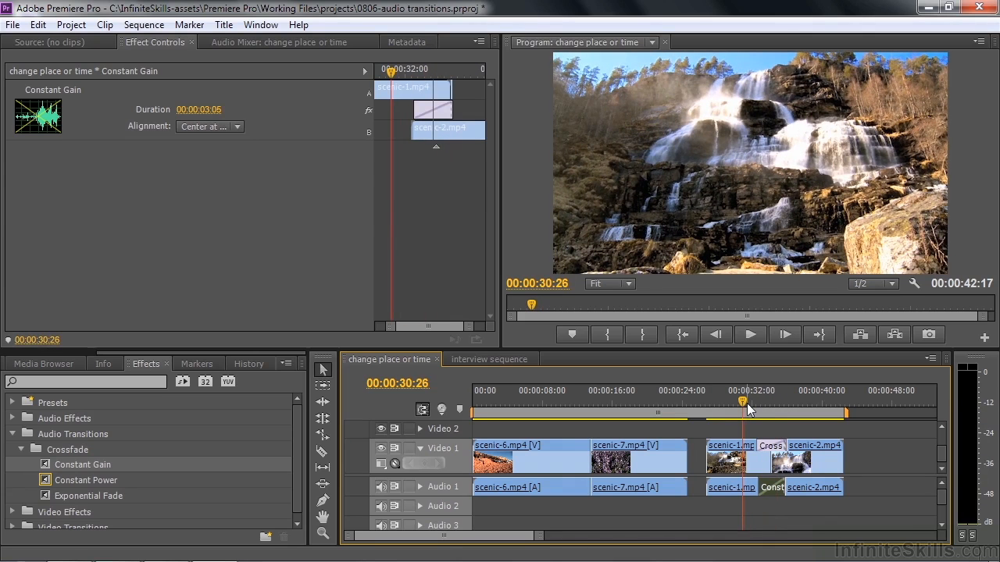
{"action": "key", "text": "space"}
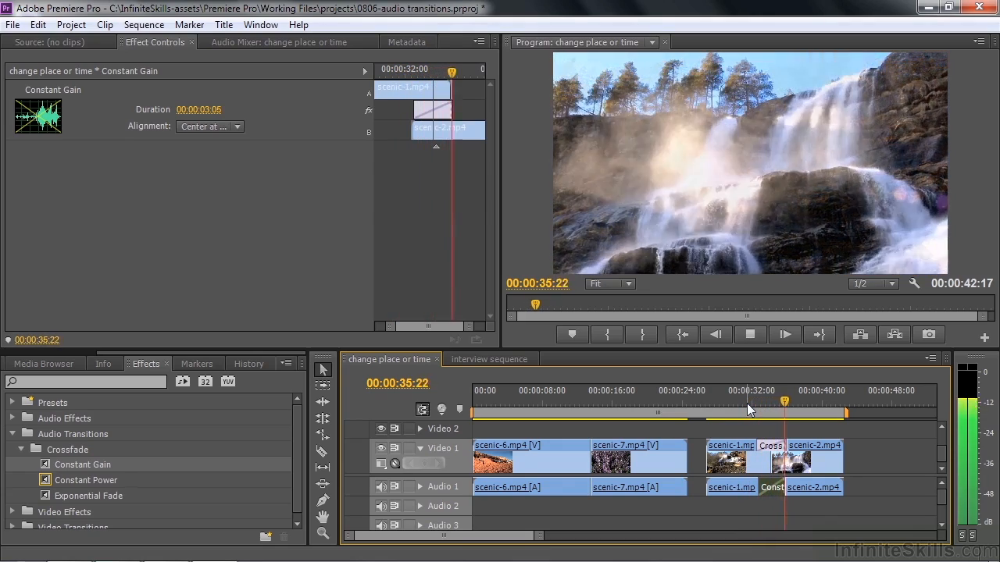
{"action": "key", "text": "space"}
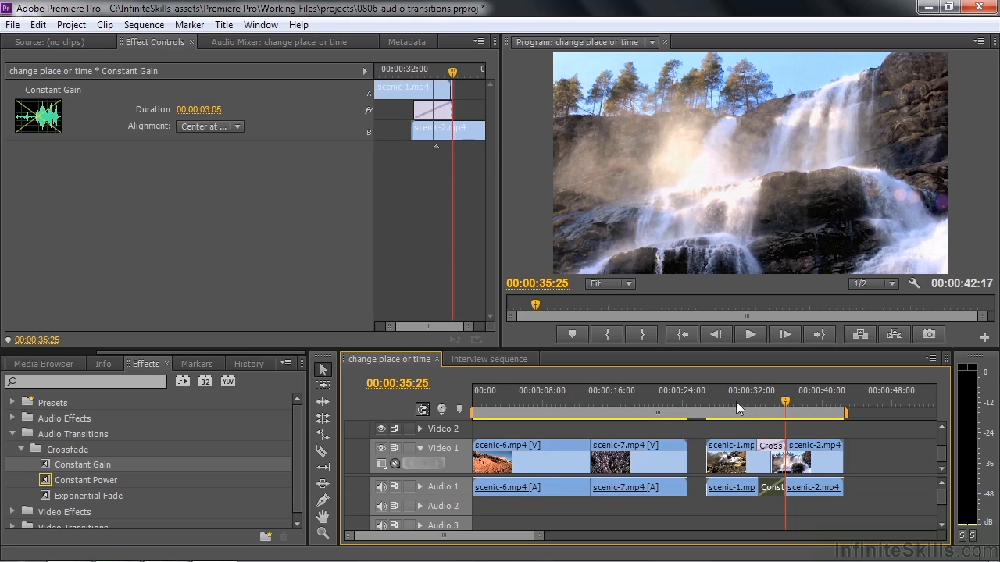
Step: Replace the audio crossfade between scenic-1.mp4 and scenic-2.mp4 with Exponential Fade and play back the transition
{"action": "left_click", "coordinate": [45, 496]}
{"action": "left_click_drag", "start_coordinate": [45, 495], "coordinate": [771, 485]}
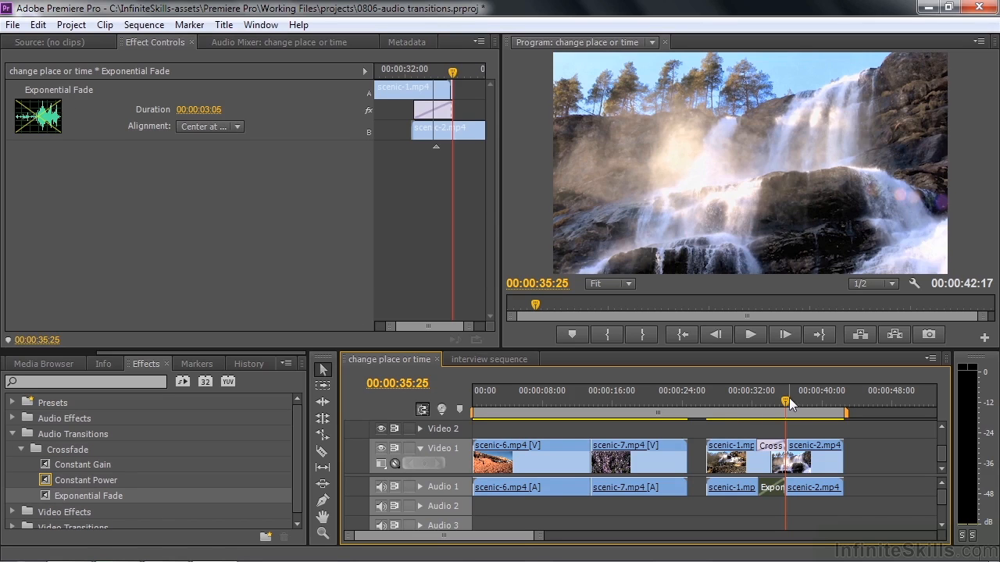
{"action": "left_click_drag", "start_coordinate": [787, 403], "coordinate": [755, 414]}
{"action": "key", "text": "space"}
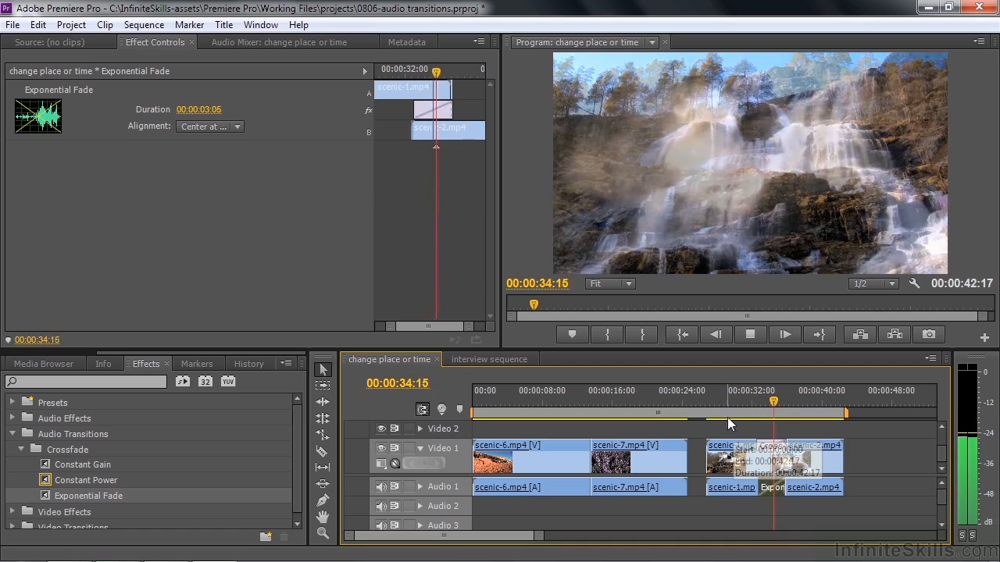
{"action": "key", "text": "space"}
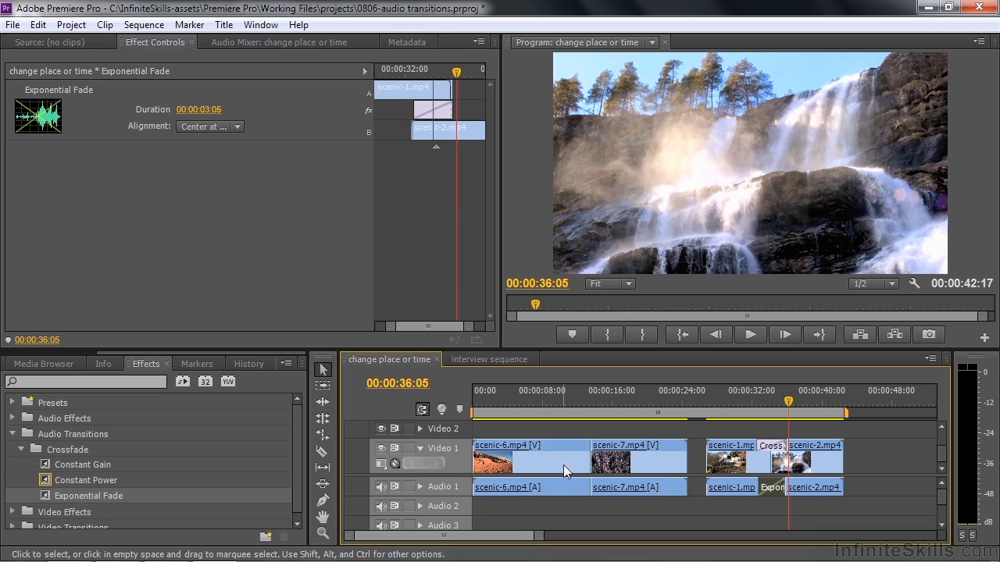
Step: Add a Constant Gain crossfade between the scenic-6.mp4 and scenic-7.mp4 audio and set its duration to 00:00:03:04
{"action": "left_click", "coordinate": [587, 402]}
{"action": "left_click_drag", "start_coordinate": [65, 467], "coordinate": [596, 493]}
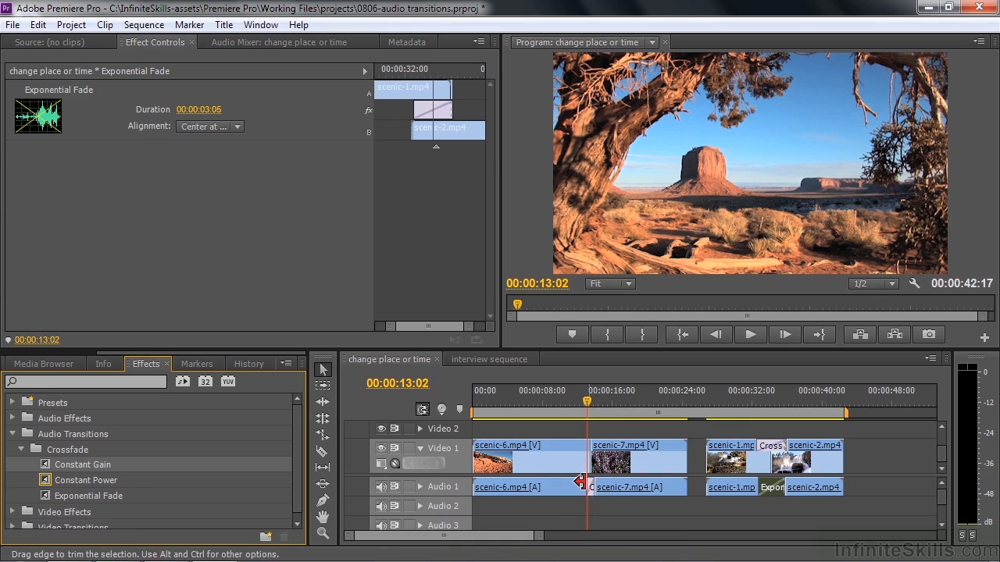
{"action": "key", "text": "equal"}
{"action": "key", "text": "equal"}
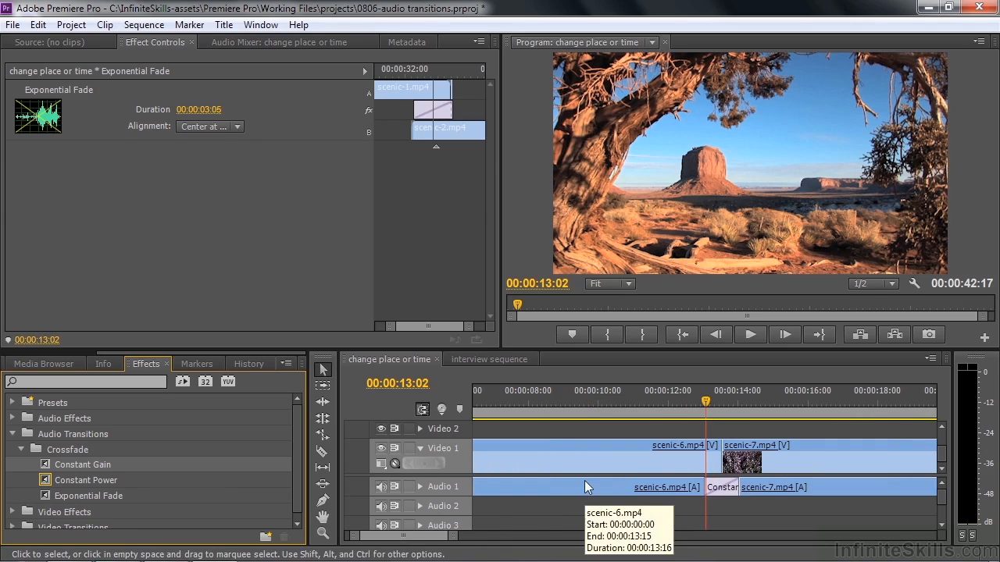
{"action": "left_click", "coordinate": [731, 486]}
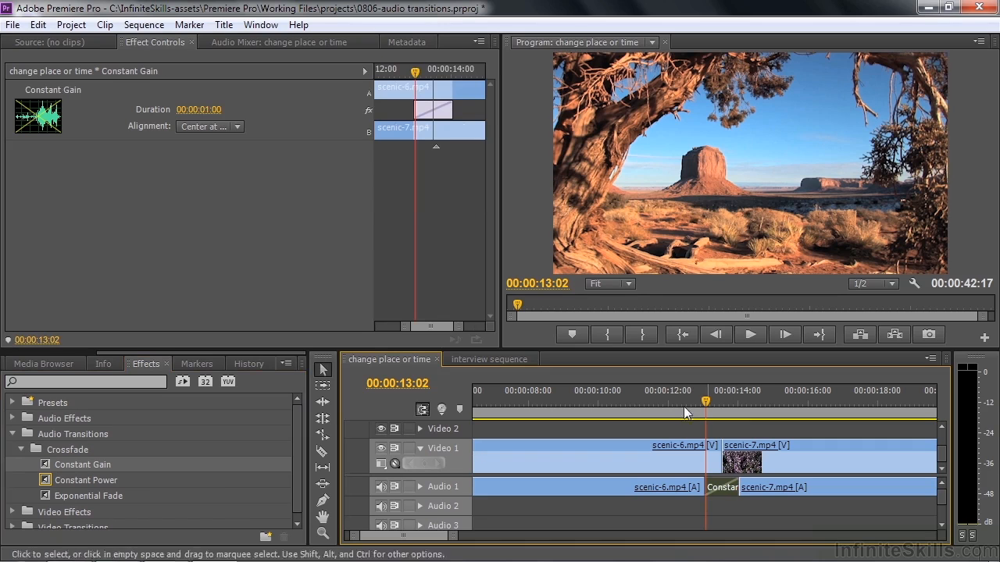
{"action": "left_click_drag", "start_coordinate": [209, 109], "coordinate": [261, 109]}
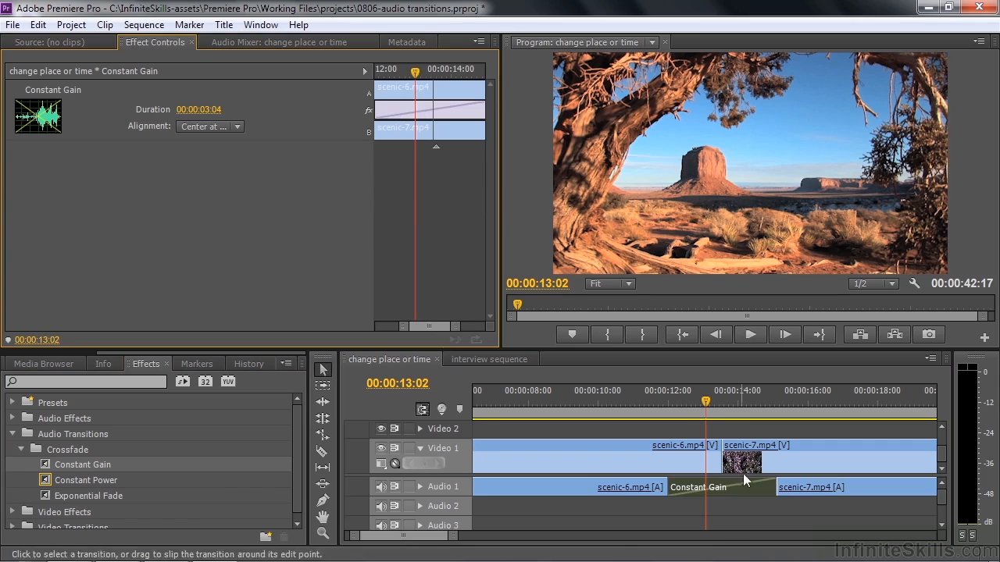
Step: Play back the Constant Gain crossfade between scenic-6.mp4 and scenic-7.mp4
{"action": "left_click_drag", "start_coordinate": [704, 400], "coordinate": [616, 424]}
{"action": "key", "text": "space"}
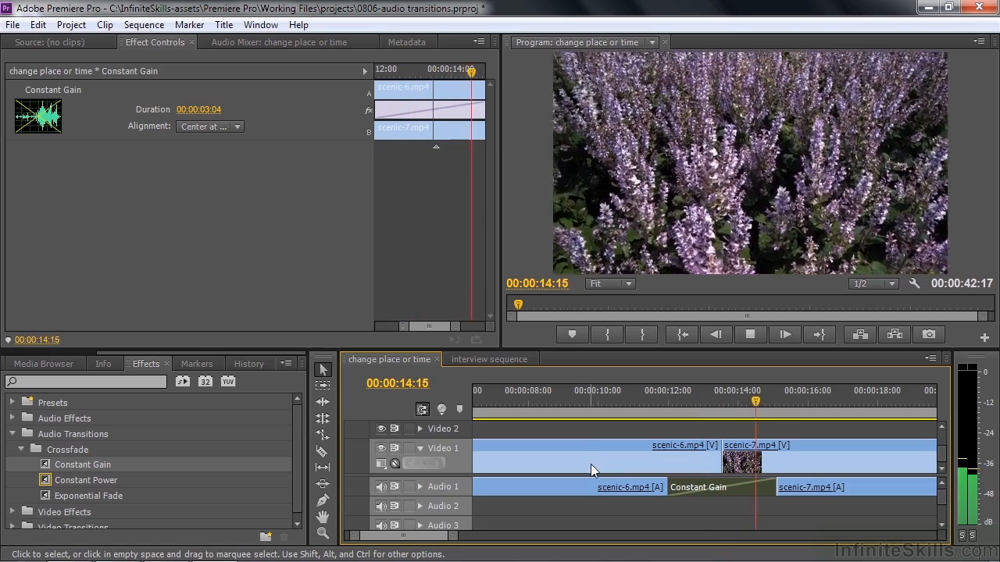
{"action": "key", "text": "space"}
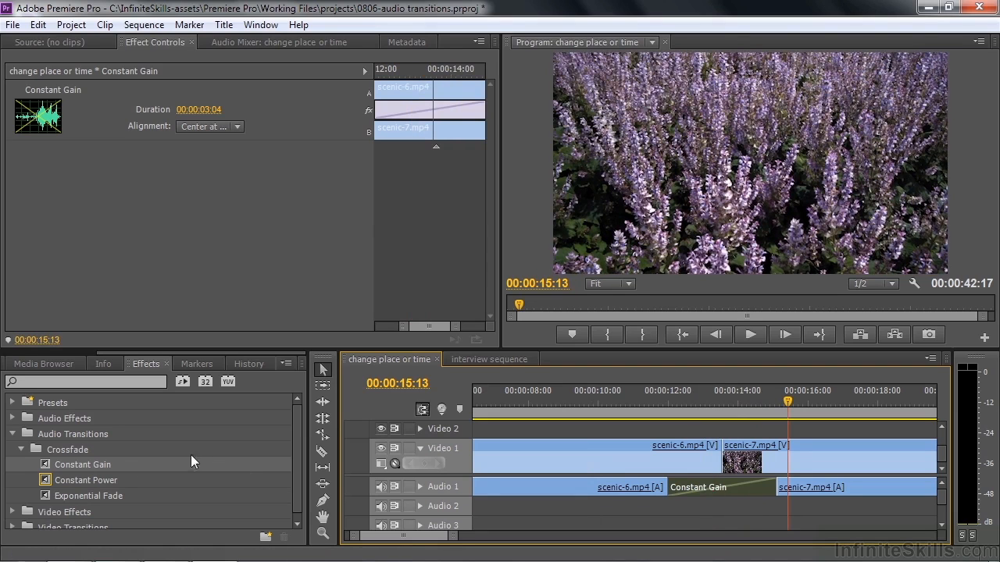
Step: Replace the audio crossfade between scenic-6.mp4 and scenic-7.mp4 with Constant Power and play back the transition
{"action": "left_click_drag", "start_coordinate": [50, 485], "coordinate": [718, 489]}
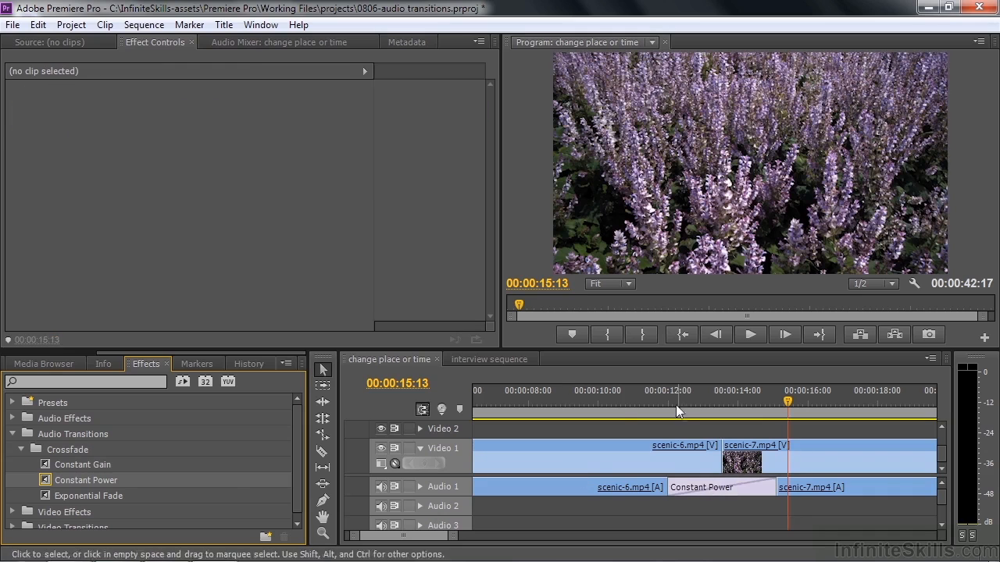
{"action": "left_click", "coordinate": [634, 402]}
{"action": "key", "text": "space"}
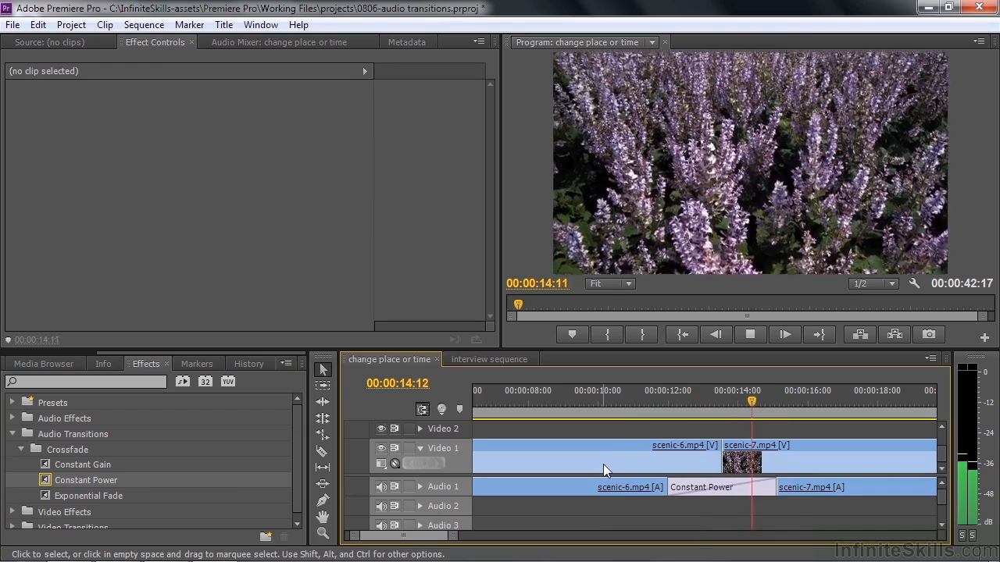
{"action": "key", "text": "space"}
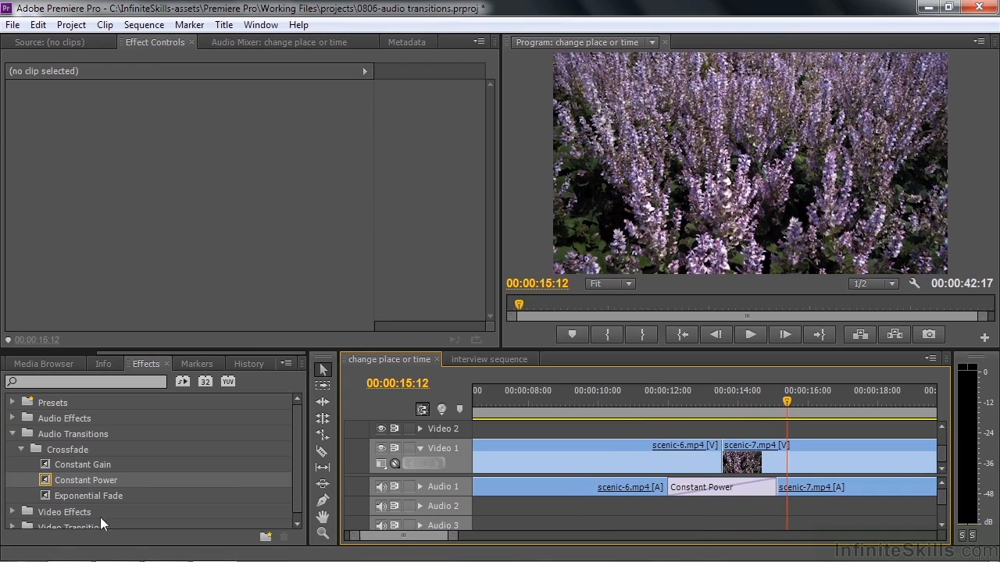
Step: Replace the audio crossfade between scenic-6.mp4 and scenic-7.mp4 with Exponential Fade and play back the transition
{"action": "left_click_drag", "start_coordinate": [41, 502], "coordinate": [722, 488]}
{"action": "left_click", "coordinate": [641, 402]}
{"action": "key", "text": "space"}
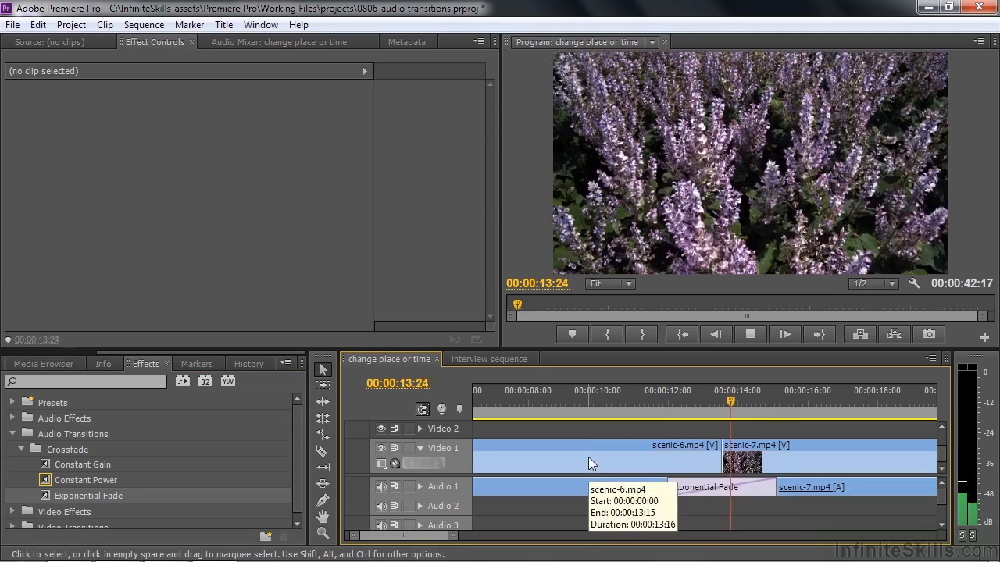
{"action": "key", "text": "space"}
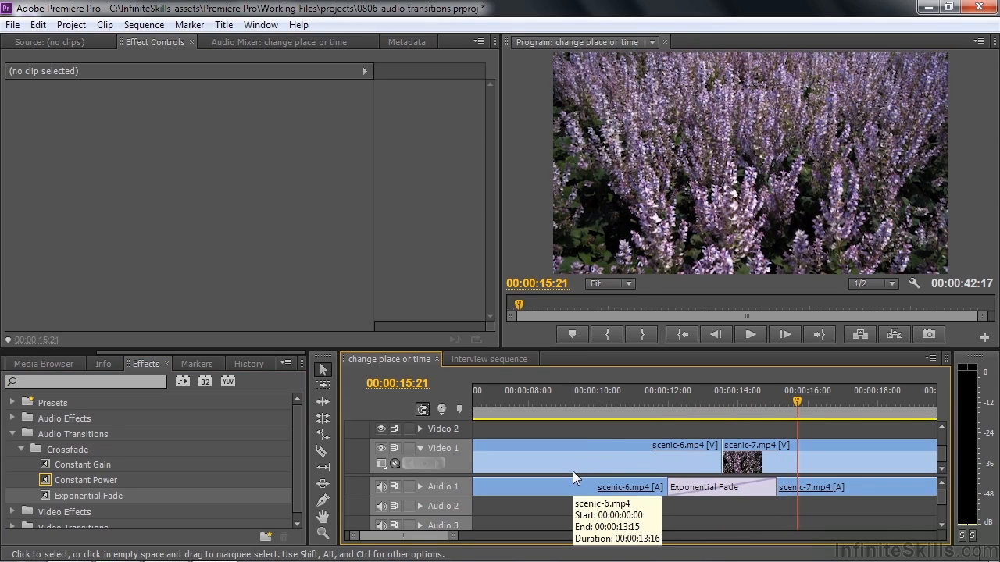
Step: Open the interview sequence and scrub through the end of interview-3.mp4, just before the cut to interview-2.mp4
{"action": "left_click", "coordinate": [490, 358]}
{"action": "left_click", "coordinate": [559, 409]}
{"action": "left_click_drag", "start_coordinate": [558, 410], "coordinate": [571, 409]}
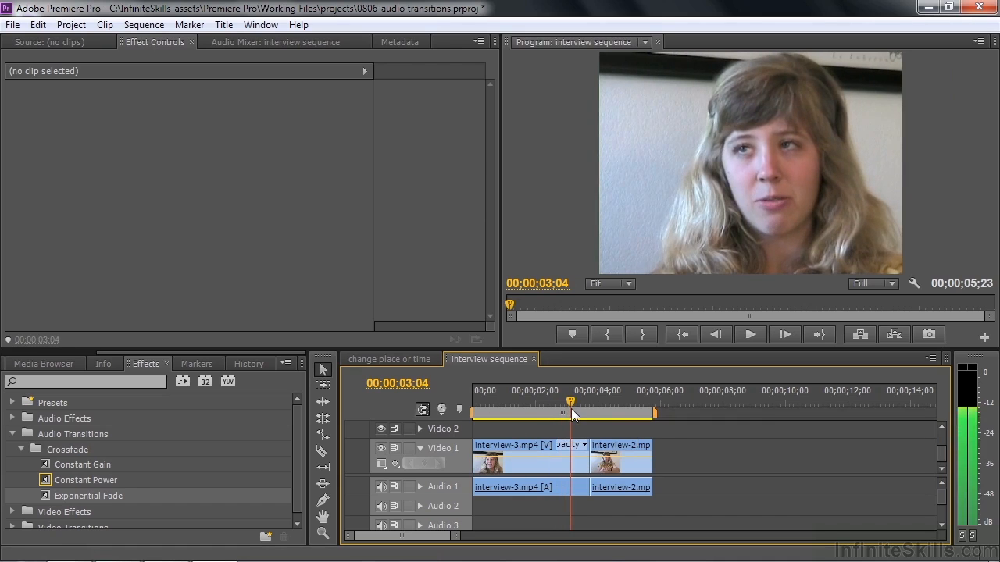
{"action": "left_click", "coordinate": [576, 460]}
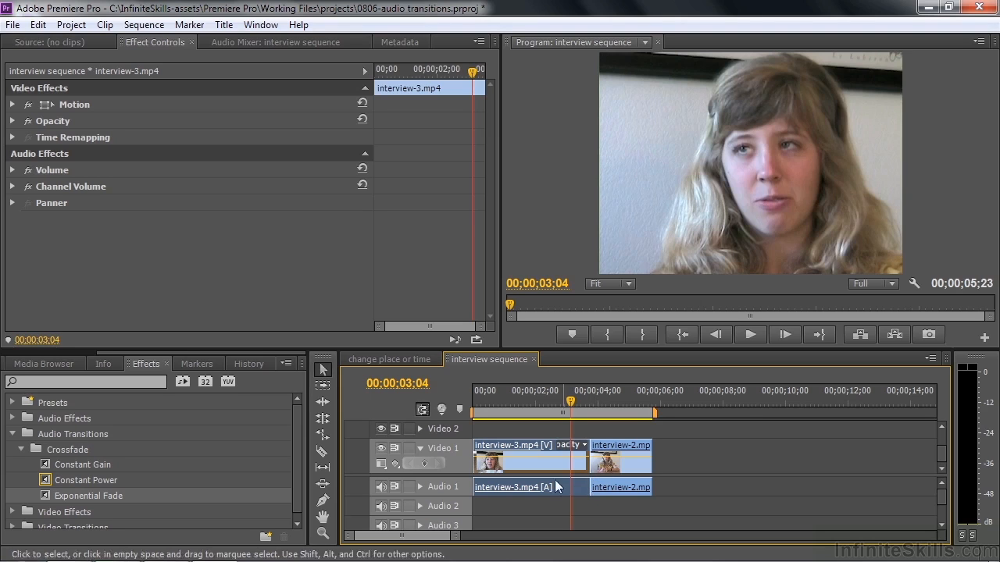
Step: Add a Constant Gain crossfade between the interview-3.mp4 and interview-2.mp4 audio and set its duration to 00;00;03;18
{"action": "left_click", "coordinate": [47, 464]}
{"action": "left_click_drag", "start_coordinate": [47, 464], "coordinate": [583, 509]}
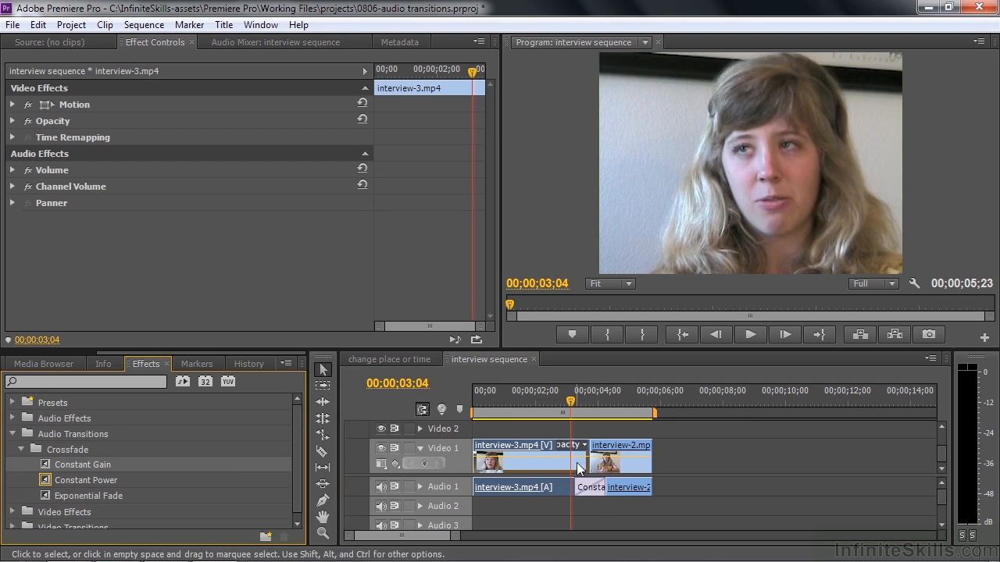
{"action": "left_click", "coordinate": [600, 486]}
{"action": "left_click_drag", "start_coordinate": [183, 110], "coordinate": [218, 113]}
Step: Play back the Constant Gain crossfade between interview-3.mp4 and interview-2.mp4
{"action": "left_click_drag", "start_coordinate": [569, 411], "coordinate": [513, 412]}
{"action": "key", "text": "space"}
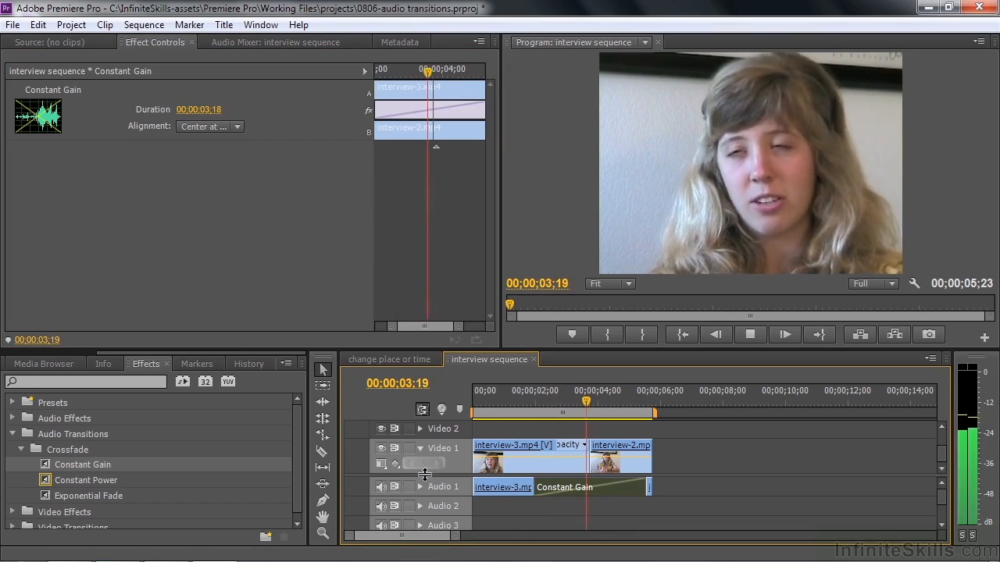
{"action": "key", "text": "space"}
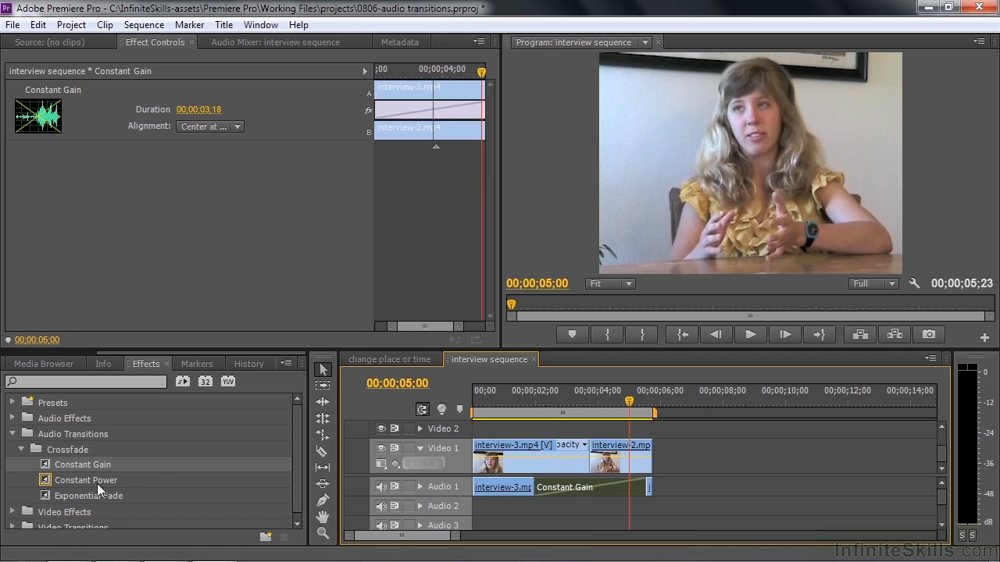
Step: Replace the audio crossfade between interview-3.mp4 and interview-2.mp4 with Constant Power and play back the transition
{"action": "left_click_drag", "start_coordinate": [49, 485], "coordinate": [592, 488]}
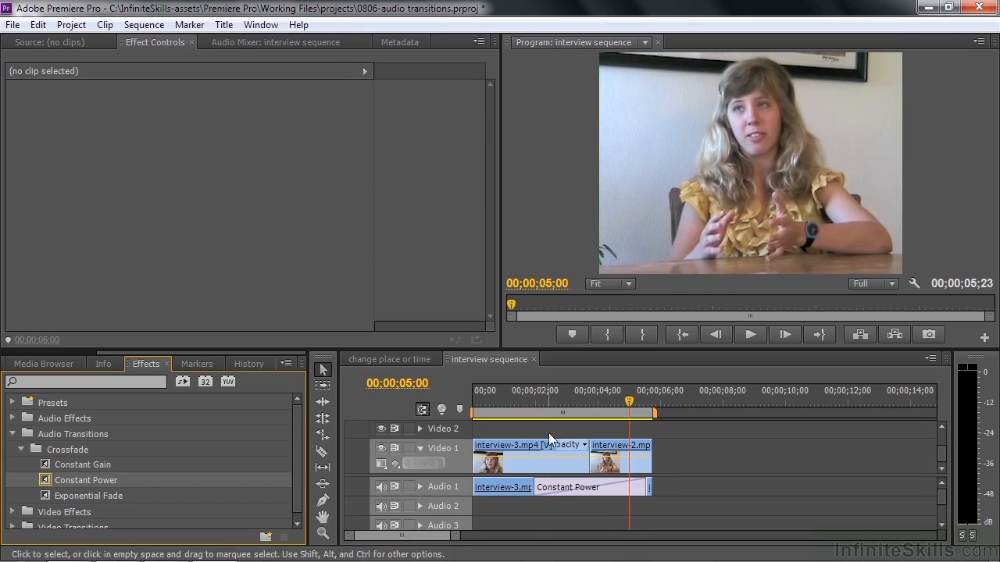
{"action": "left_click", "coordinate": [528, 395]}
{"action": "key", "text": "space"}
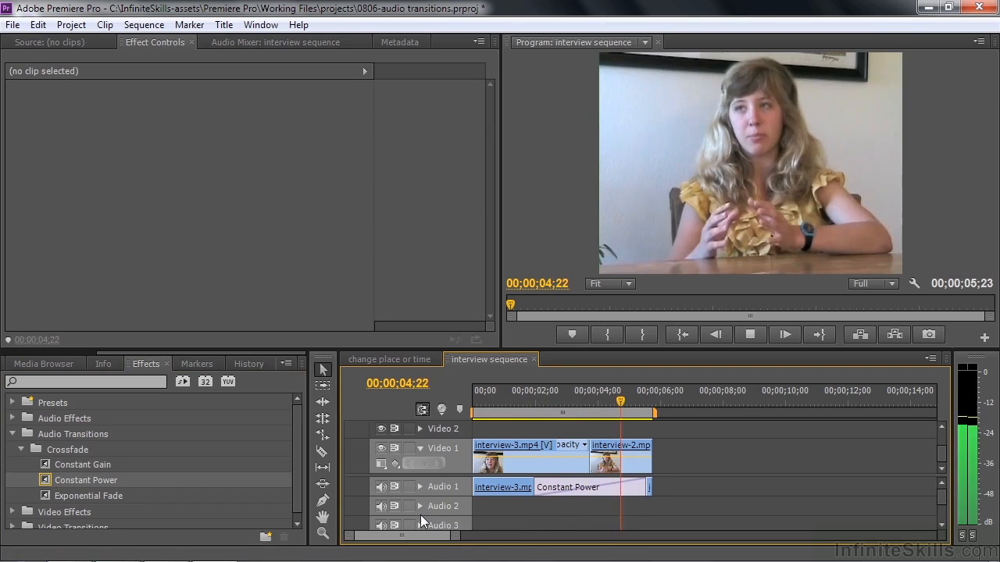
{"action": "key", "text": "space"}
Step: Replace the audio crossfade between interview-3.mp4 and interview-2.mp4 with Exponential Fade and play back the transition
{"action": "left_click_drag", "start_coordinate": [45, 497], "coordinate": [588, 488]}
{"action": "left_click", "coordinate": [520, 395]}
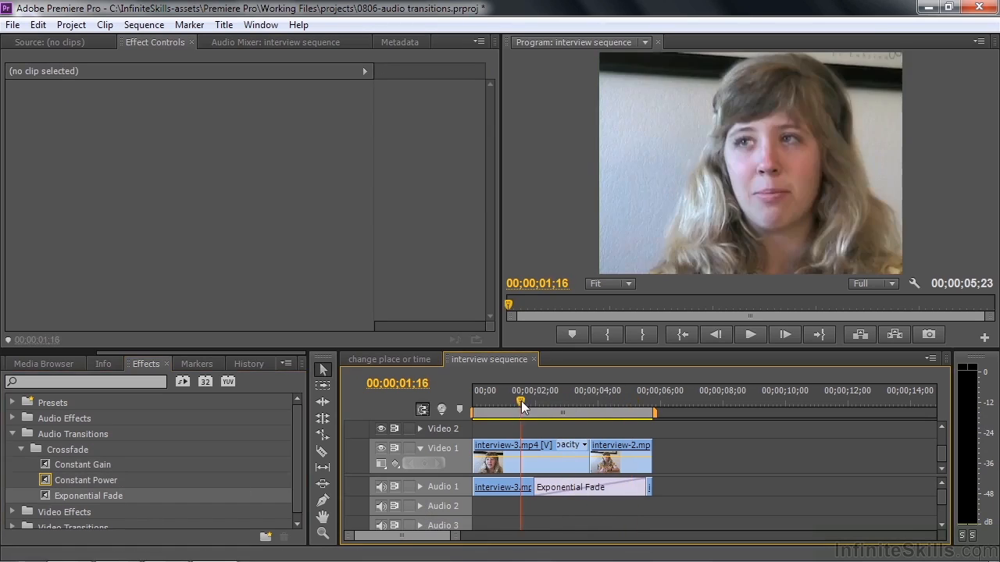
{"action": "key", "text": "space"}
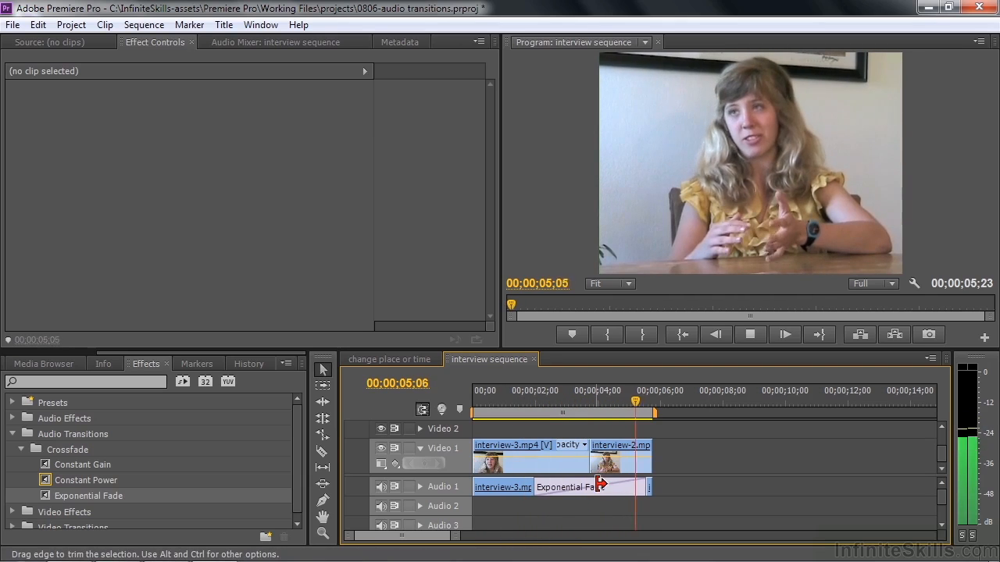
{"action": "key", "text": "space"}
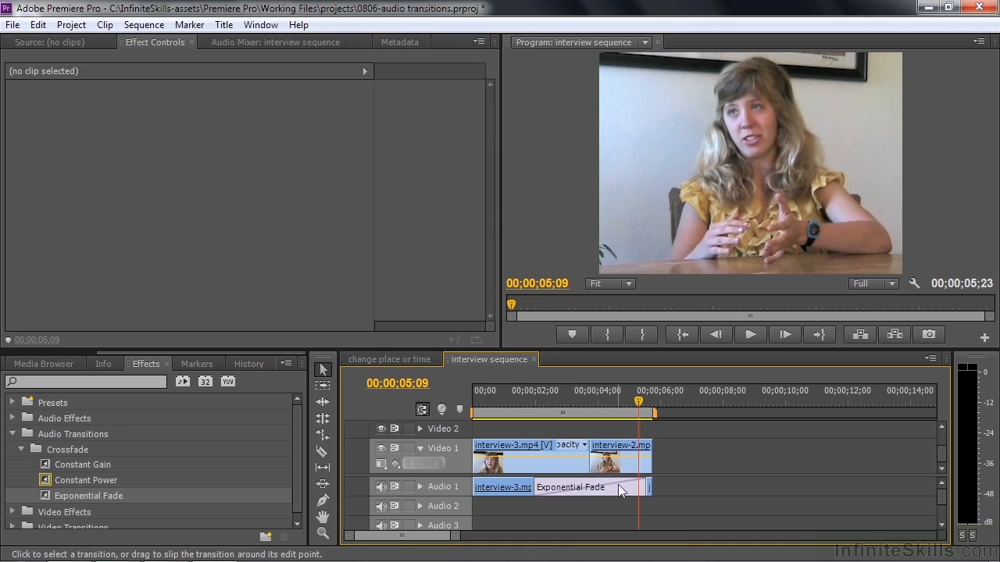
Step: Replace the Exponential Fade between interview-3.mp4 and interview-2.mp4 with Constant Power and set its duration to 00;00;00;06
{"action": "left_click", "coordinate": [619, 486]}
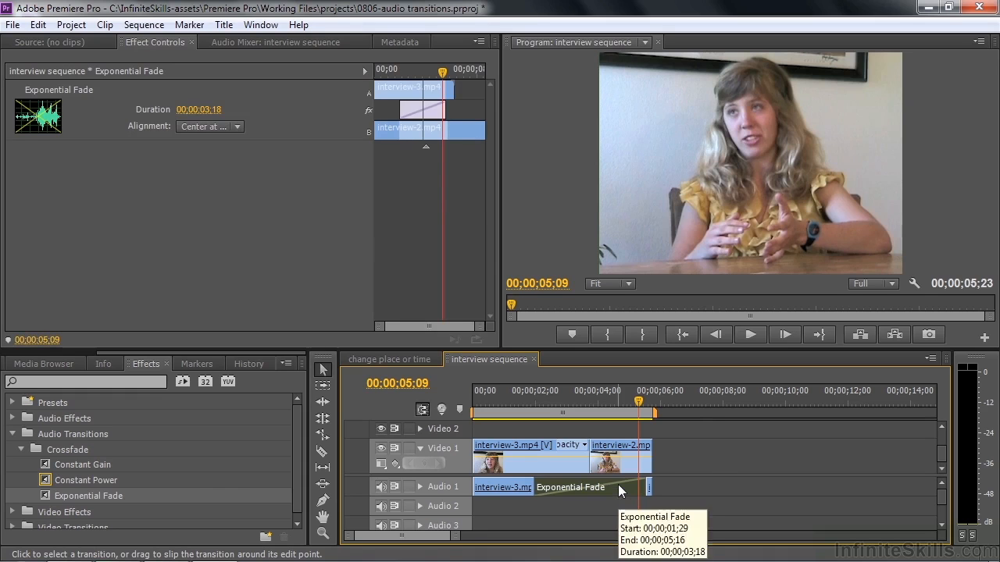
{"action": "left_click_drag", "start_coordinate": [45, 481], "coordinate": [576, 489]}
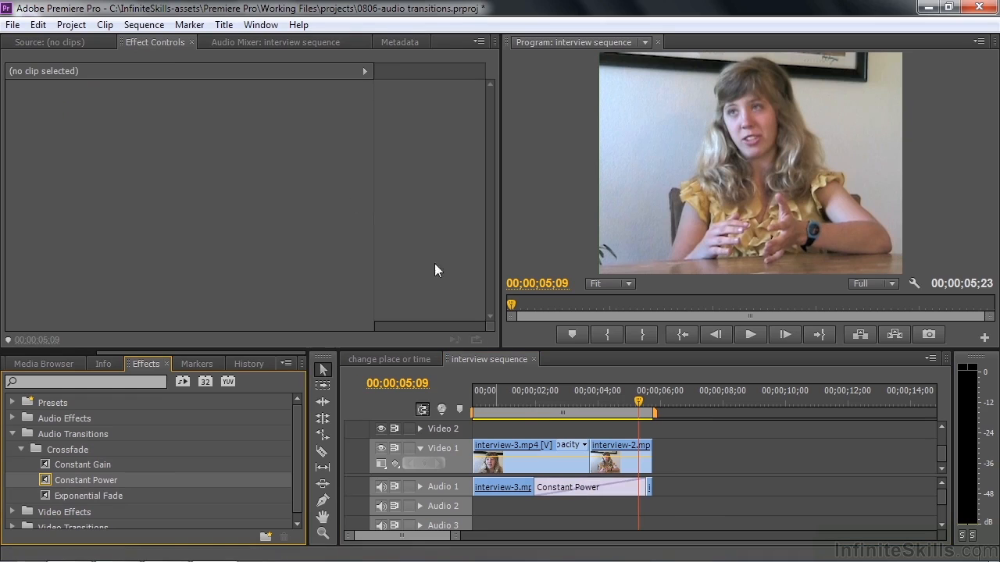
{"action": "left_click", "coordinate": [533, 485]}
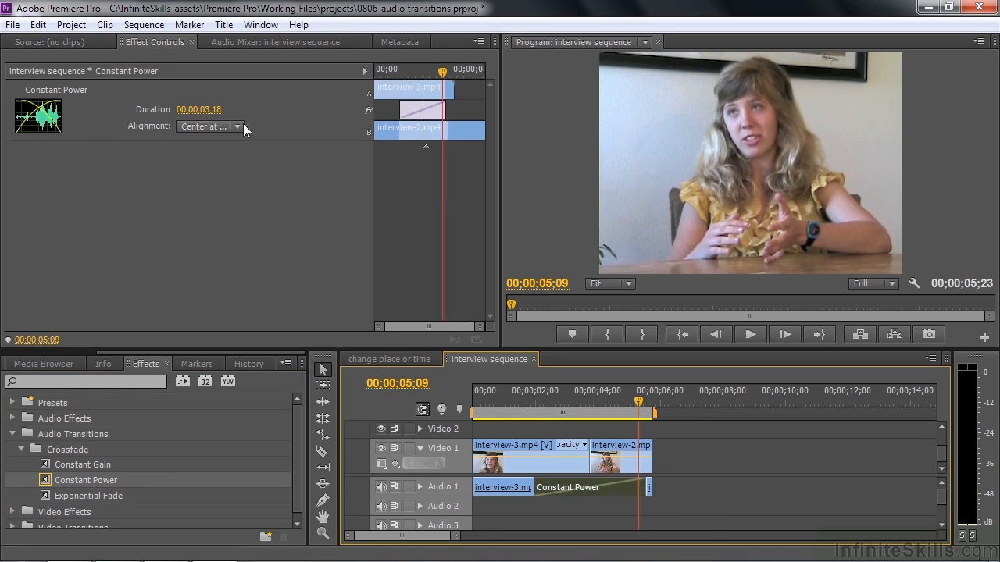
{"action": "left_click_drag", "start_coordinate": [216, 111], "coordinate": [138, 111]}
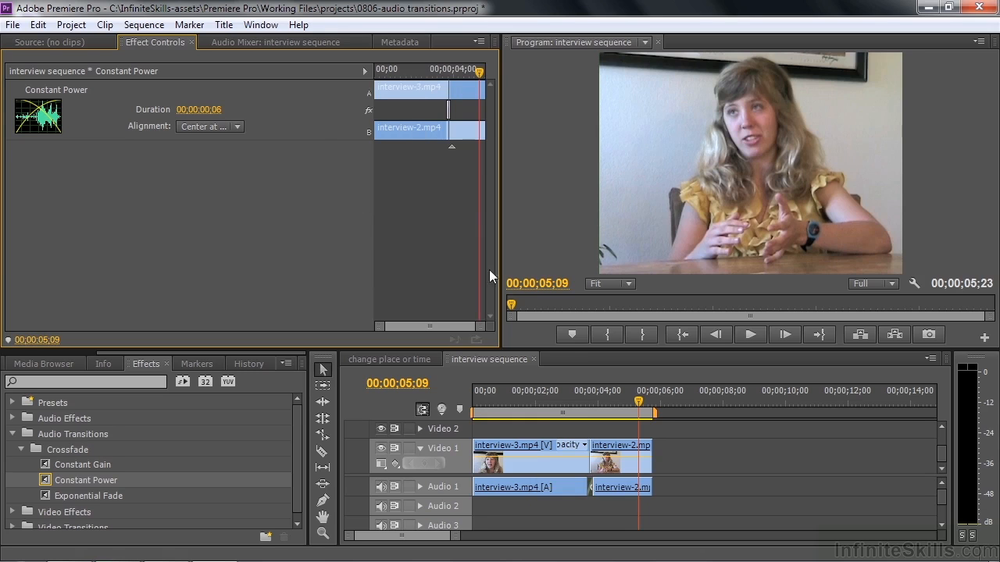
Step: Play back the shortened Constant Power crossfade between interview-3.mp4 and interview-2.mp4
{"action": "left_click_drag", "start_coordinate": [641, 404], "coordinate": [552, 414]}
{"action": "key", "text": "space"}
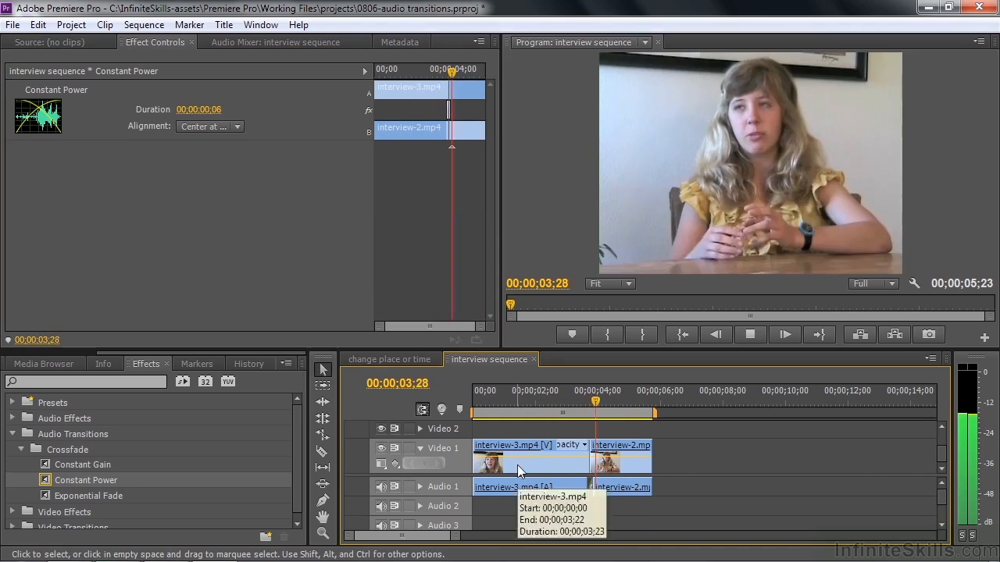
{"action": "key", "text": "space"}
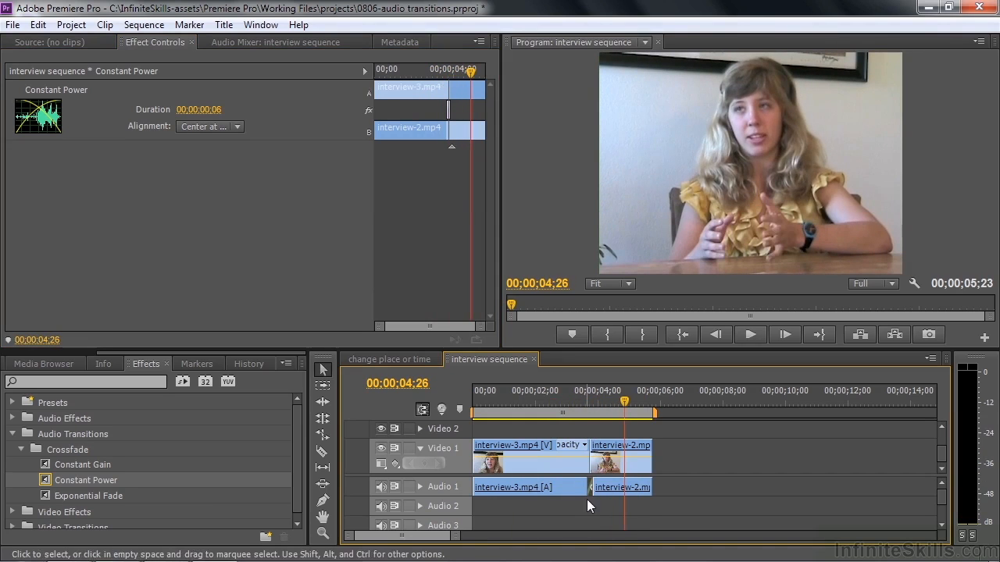